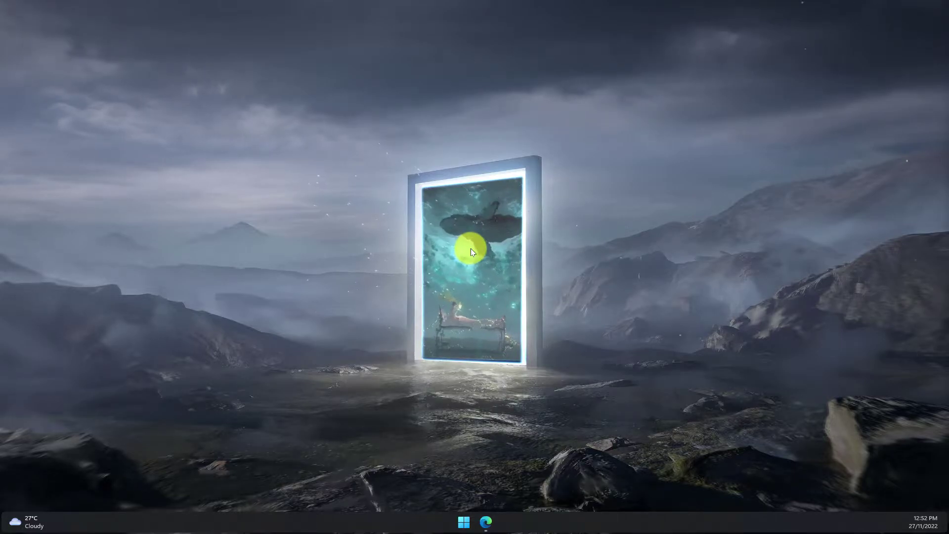
Bring up Edge from the taskbar, showing the Mastodon Home timeline with #caturday posts.
{"action": "left_click", "coordinate": [485, 520]}
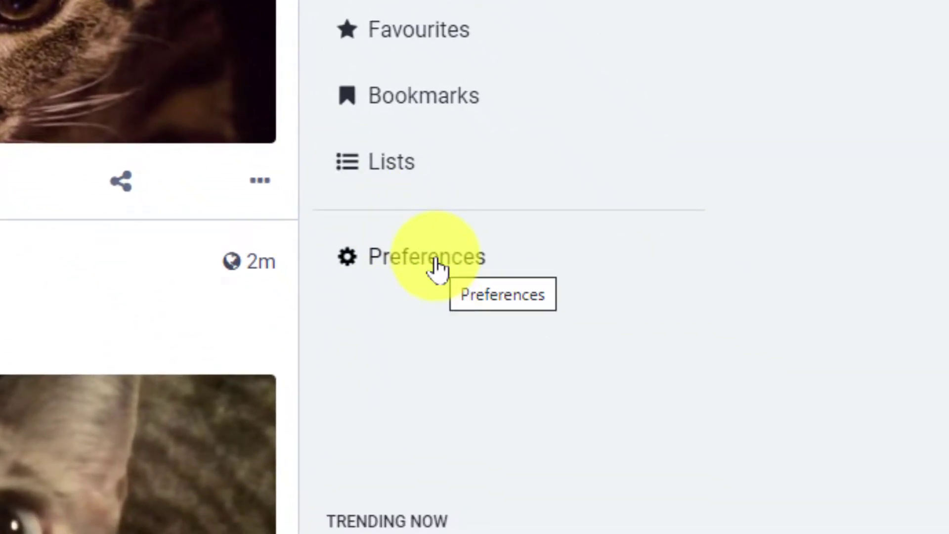
Go to Preferences and open the Filters page, which lists no filters yet.
{"action": "left_click", "coordinate": [436, 267]}
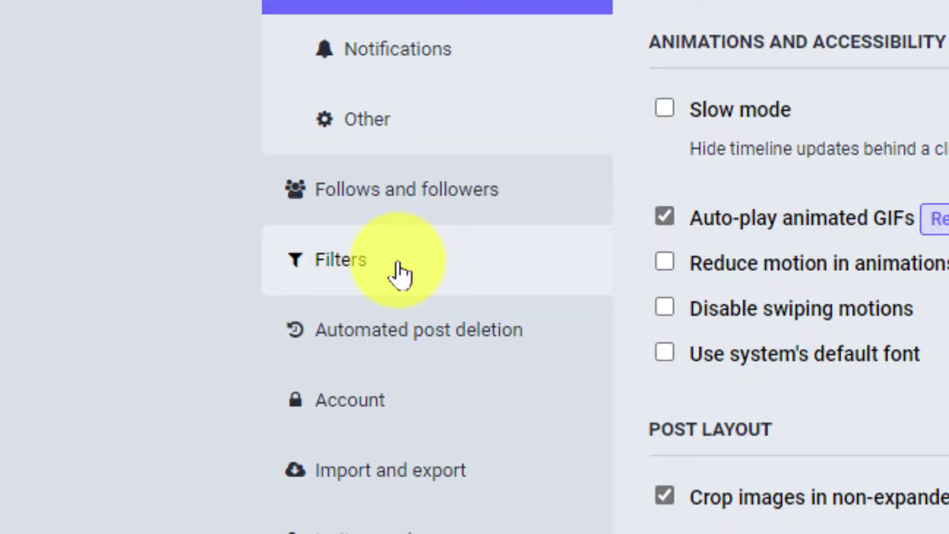
{"action": "left_click", "coordinate": [400, 274]}
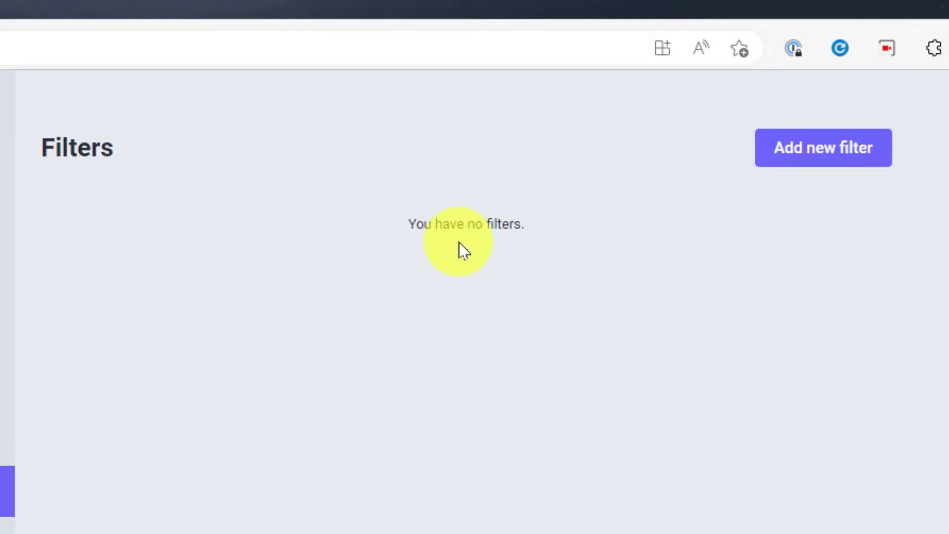
Start a new filter titled 'Caturday Gone'.
{"action": "left_click", "coordinate": [809, 148]}
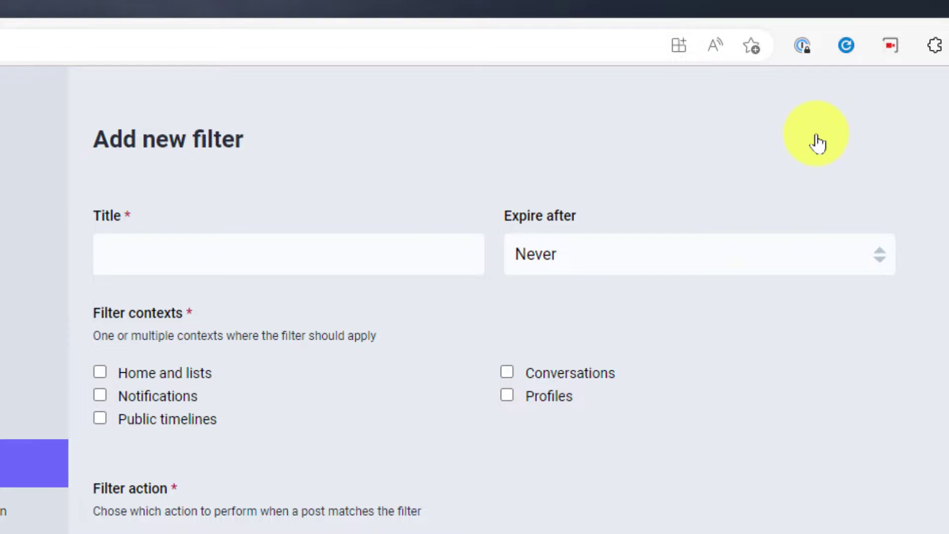
{"action": "left_click", "coordinate": [137, 258]}
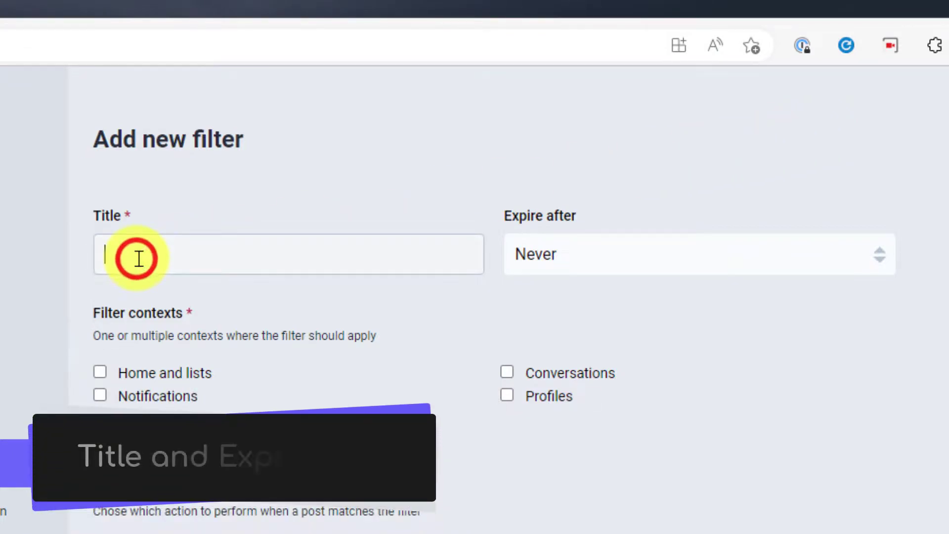
{"action": "type", "text": "Catu"}
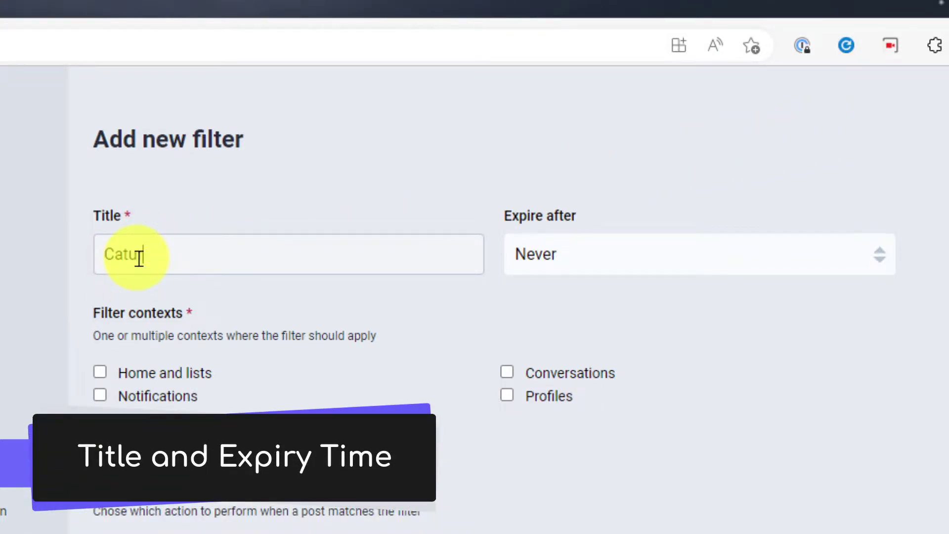
{"action": "type", "text": "rday Gone"}
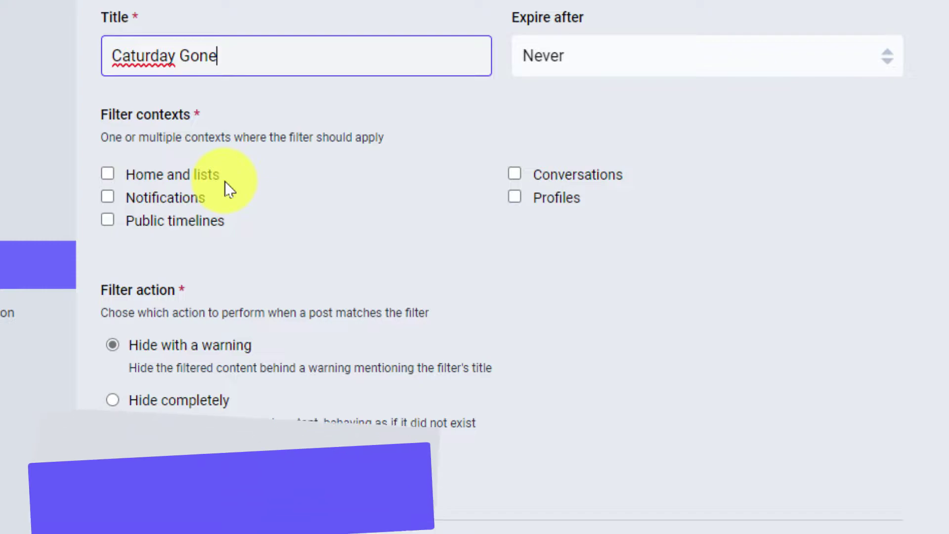
Apply the filter to Home and lists, Notifications, Public timelines, Conversations and Profiles.
{"action": "left_click", "coordinate": [108, 174]}
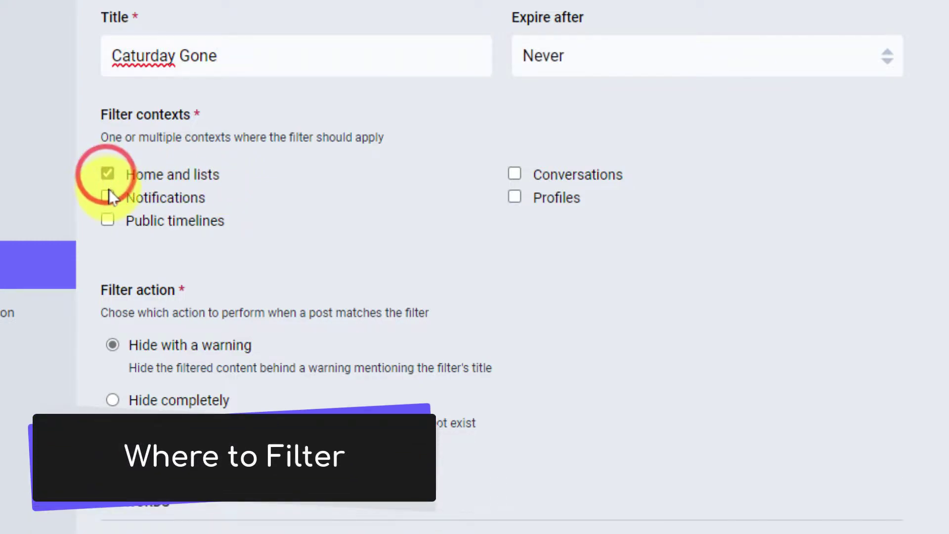
{"action": "left_click", "coordinate": [108, 196]}
{"action": "left_click", "coordinate": [108, 220]}
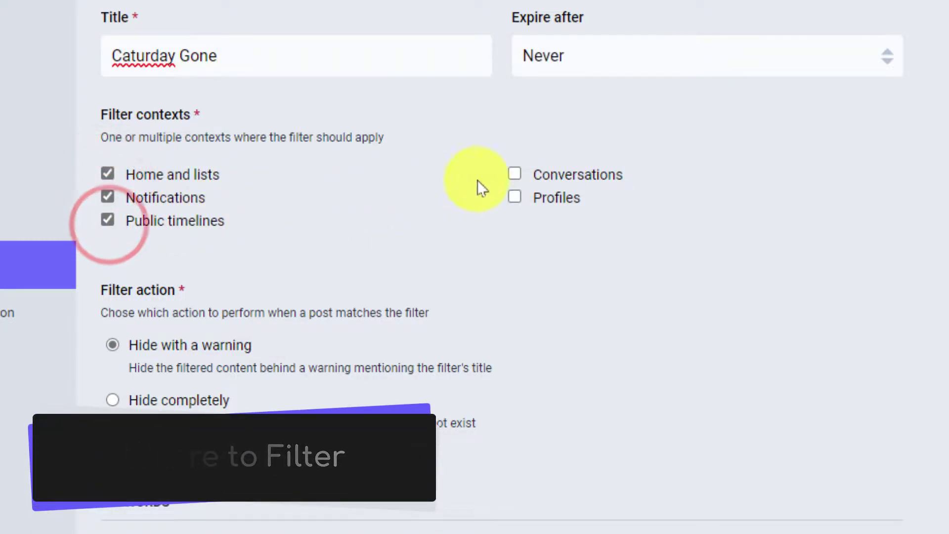
{"action": "left_click", "coordinate": [514, 174]}
{"action": "left_click", "coordinate": [515, 197]}
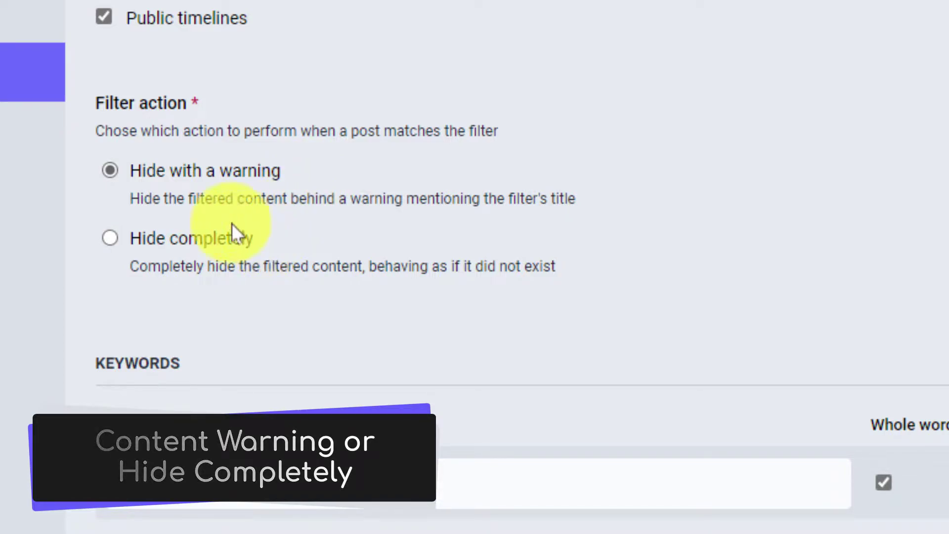
Keep 'Hide with a warning', add the keyword #Caturday, and save the new filter.
{"action": "left_click", "coordinate": [110, 169]}
{"action": "left_click", "coordinate": [185, 477]}
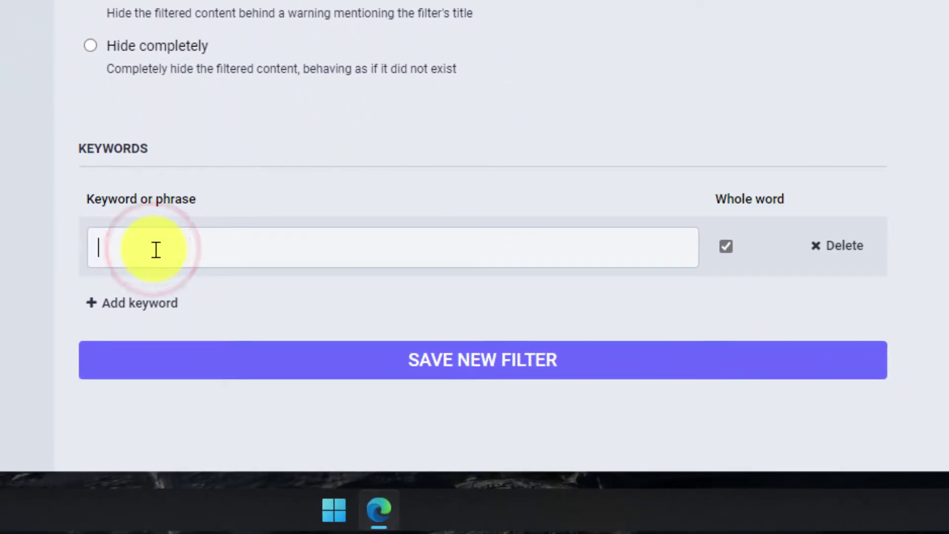
{"action": "type", "text": "#C"}
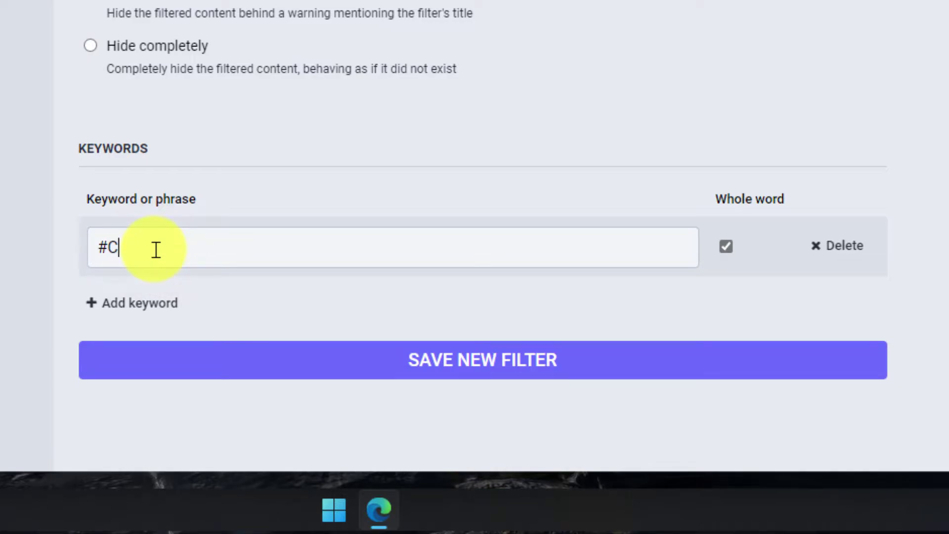
{"action": "type", "text": "aturday"}
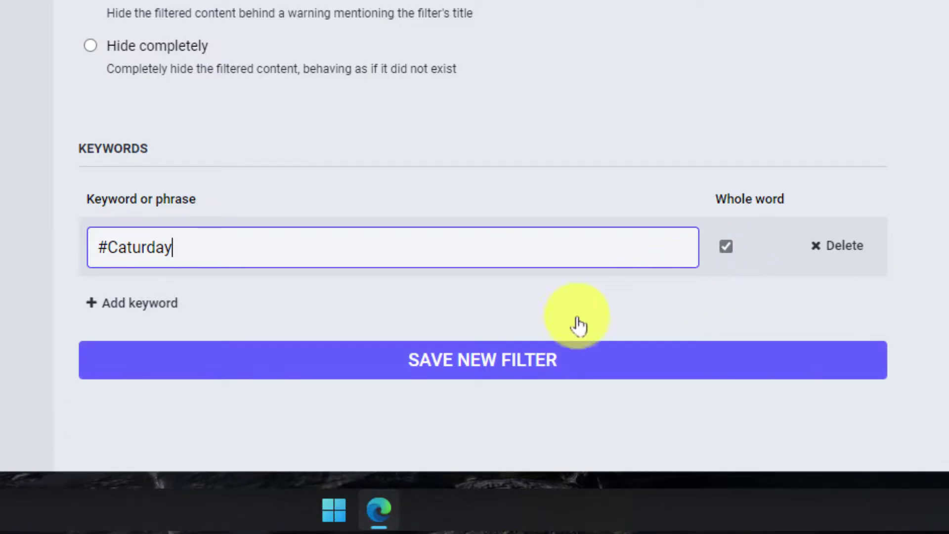
{"action": "left_click", "coordinate": [470, 364]}
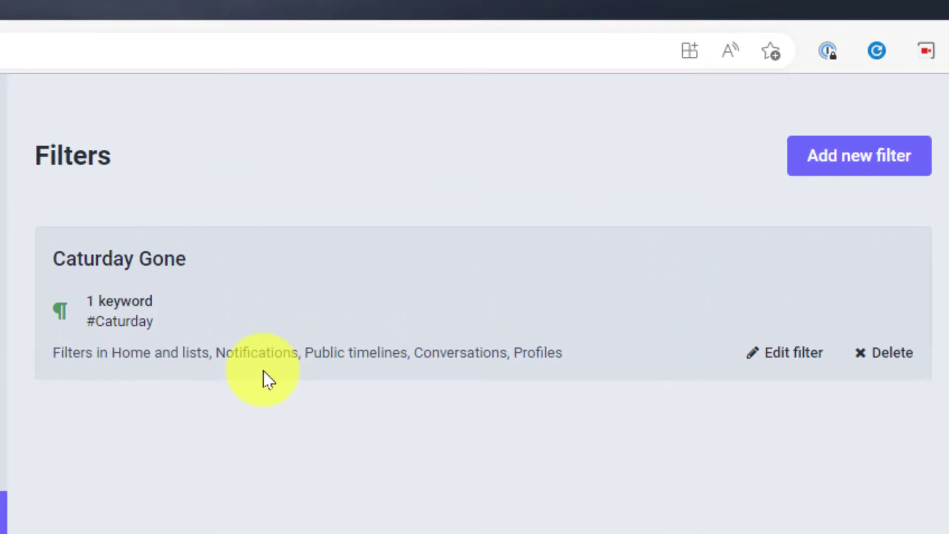
Return to the Home timeline and reveal the first post marked 'Filtered: Caturday Gone'.
{"action": "left_click", "coordinate": [474, 311]}
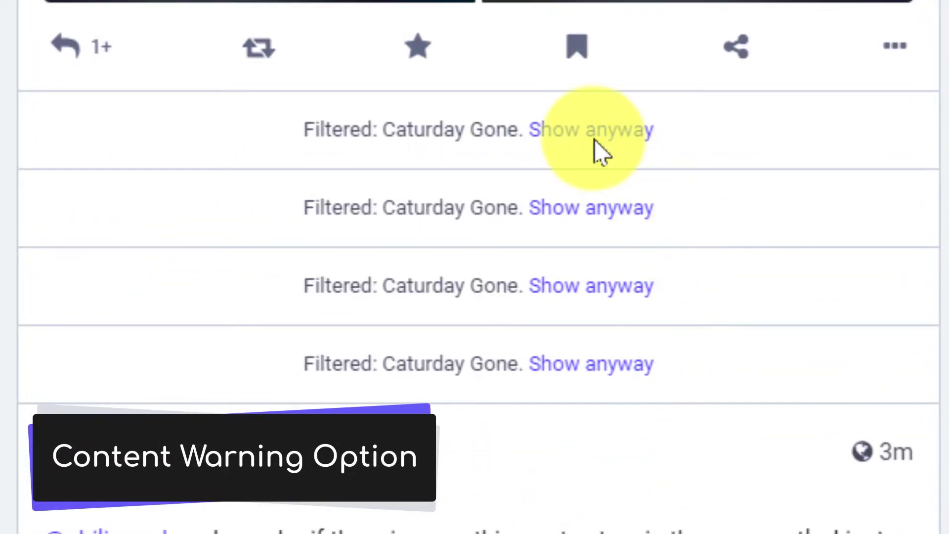
{"action": "left_click", "coordinate": [593, 132]}
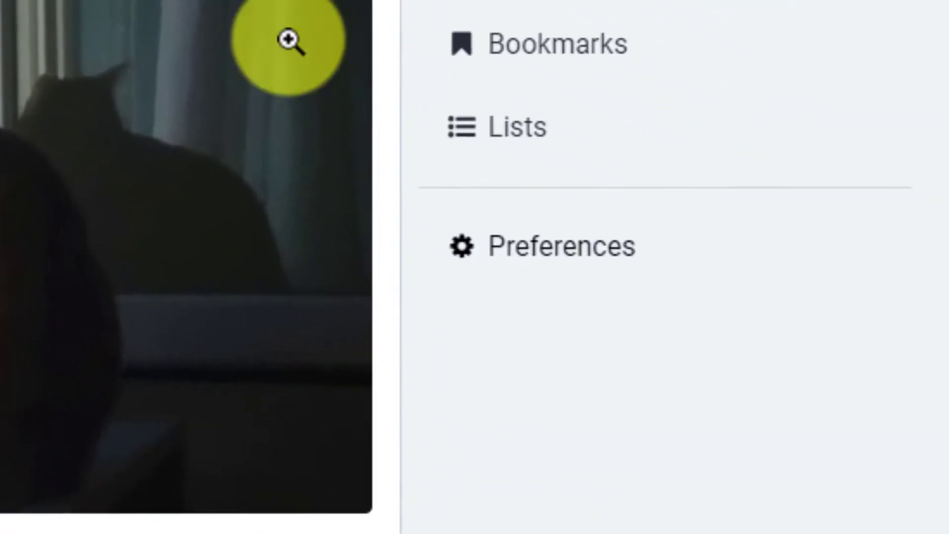
Edit the Caturday Gone filter in Preferences > Filters to hide matching posts completely.
{"action": "left_click", "coordinate": [906, 339]}
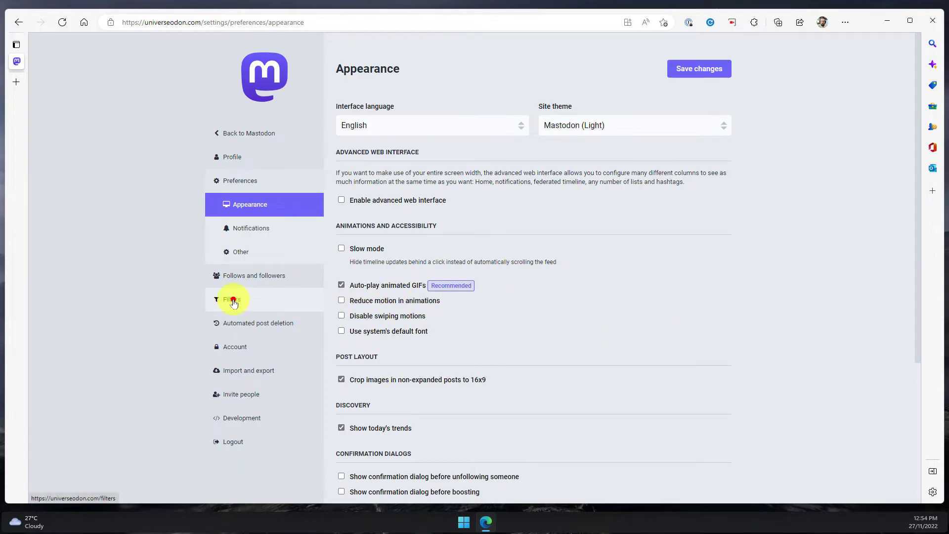
{"action": "left_click", "coordinate": [234, 302]}
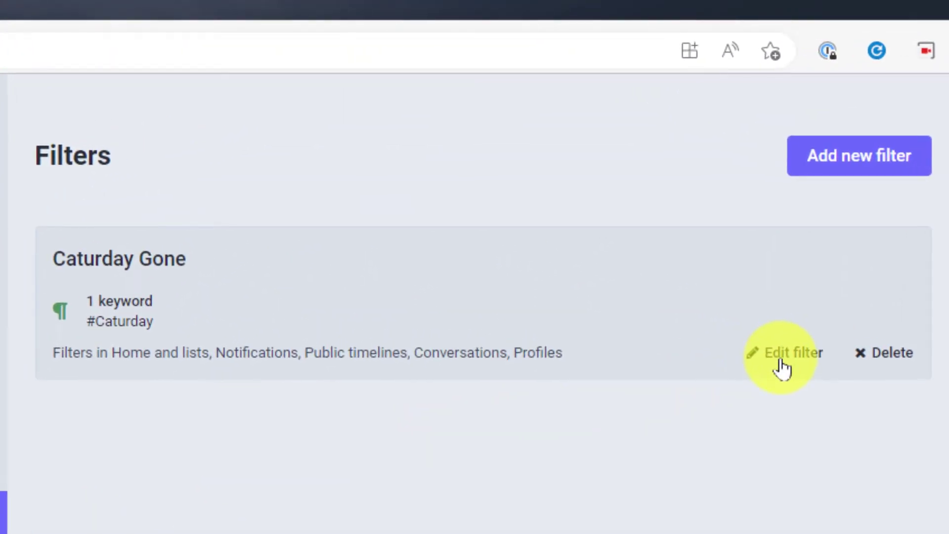
{"action": "left_click", "coordinate": [780, 362]}
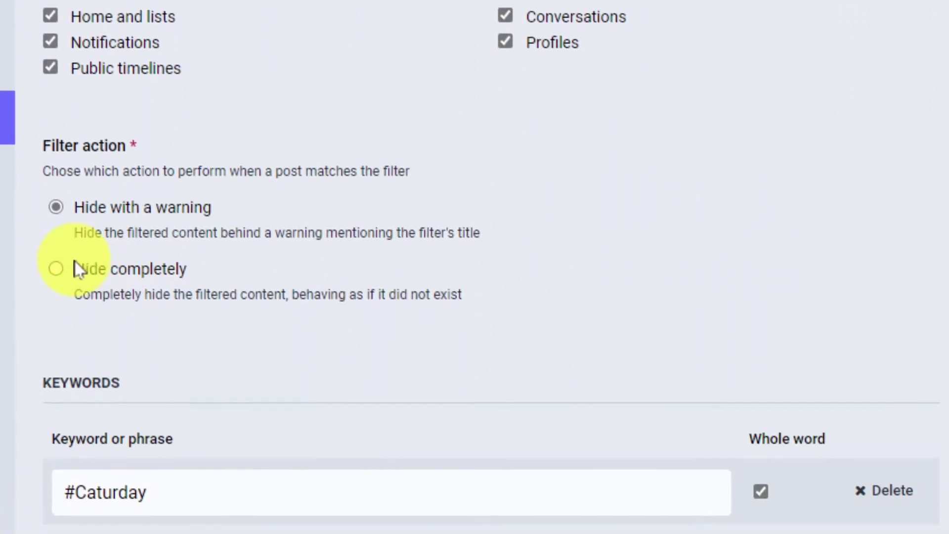
{"action": "left_click", "coordinate": [55, 234]}
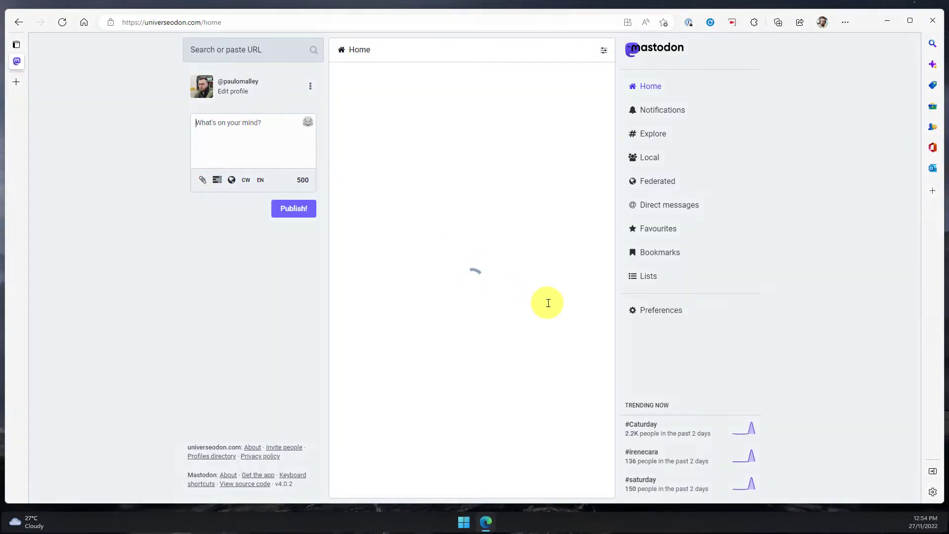
{"action": "scroll", "coordinate": [547, 303], "scroll_direction": "down", "scroll_amount": 7}
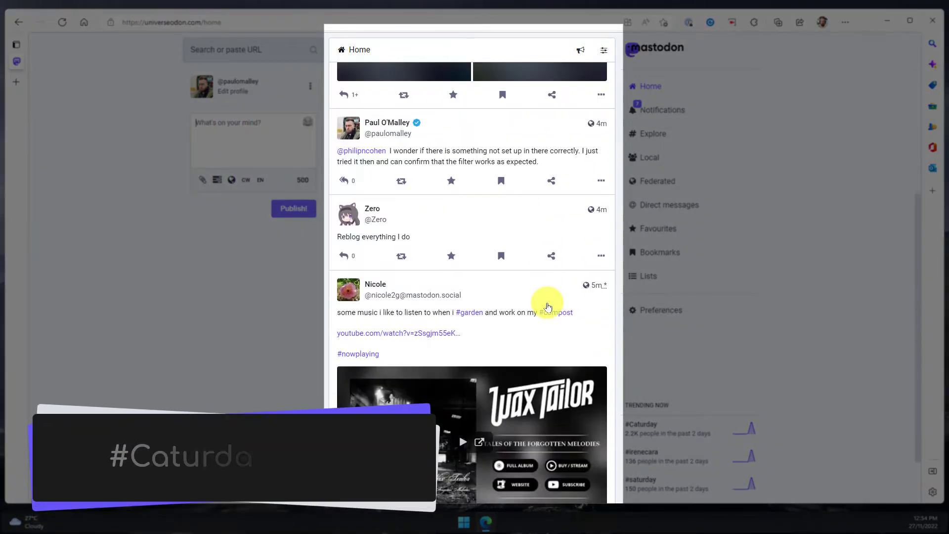
{"action": "scroll", "coordinate": [548, 305], "scroll_direction": "down", "scroll_amount": 7}
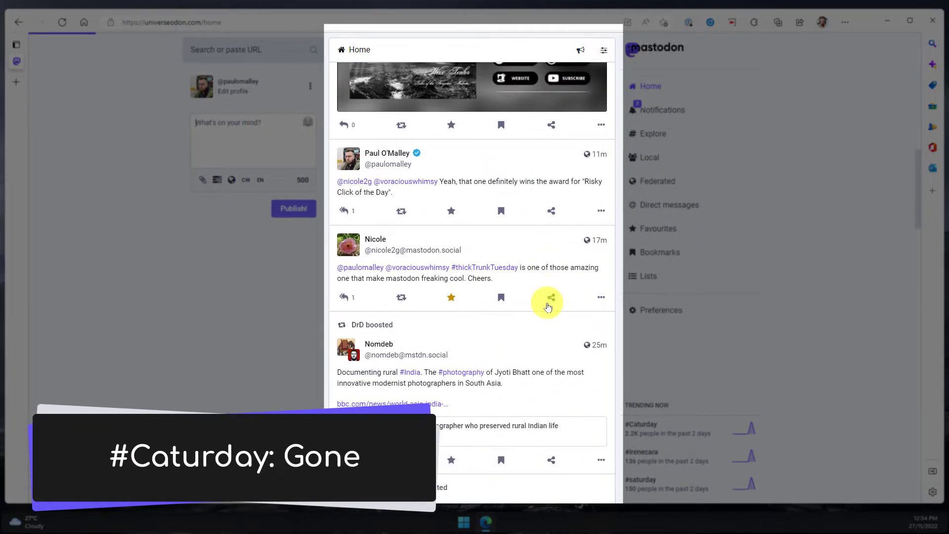
{"action": "scroll", "coordinate": [547, 306], "scroll_direction": "up", "scroll_amount": 9}
{"action": "scroll", "coordinate": [547, 306], "scroll_direction": "up", "scroll_amount": 5}
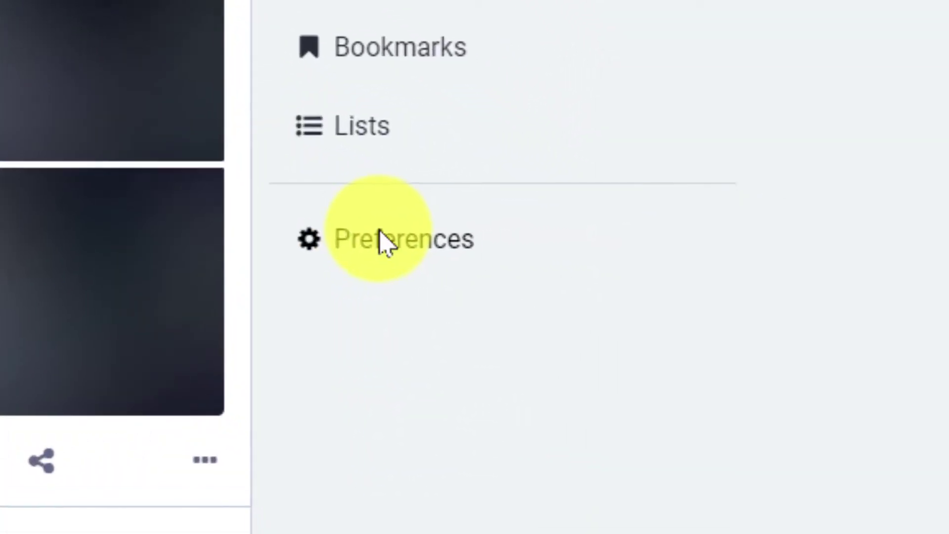
Delete the Caturday Gone filter from Preferences > Filters, confirming with OK, then minimise the browser.
{"action": "left_click", "coordinate": [378, 236]}
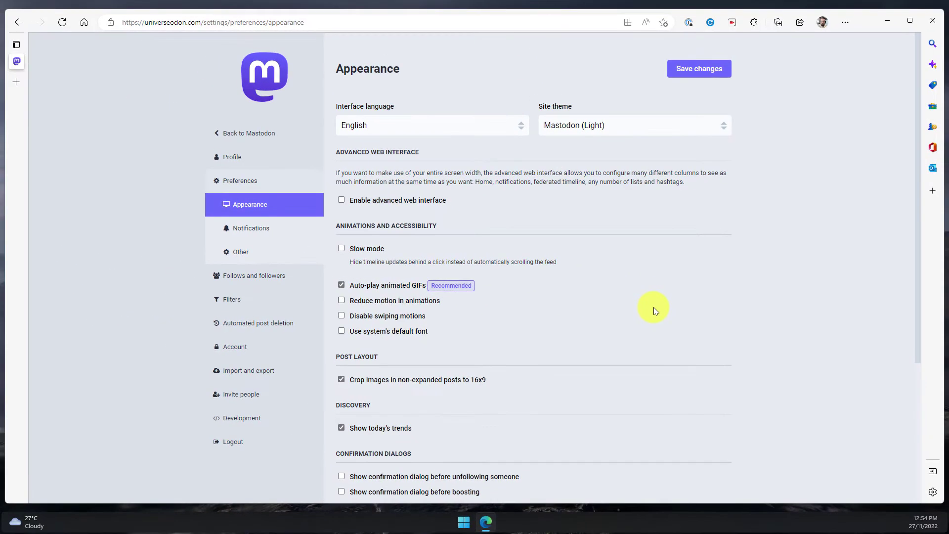
{"action": "left_click", "coordinate": [241, 299]}
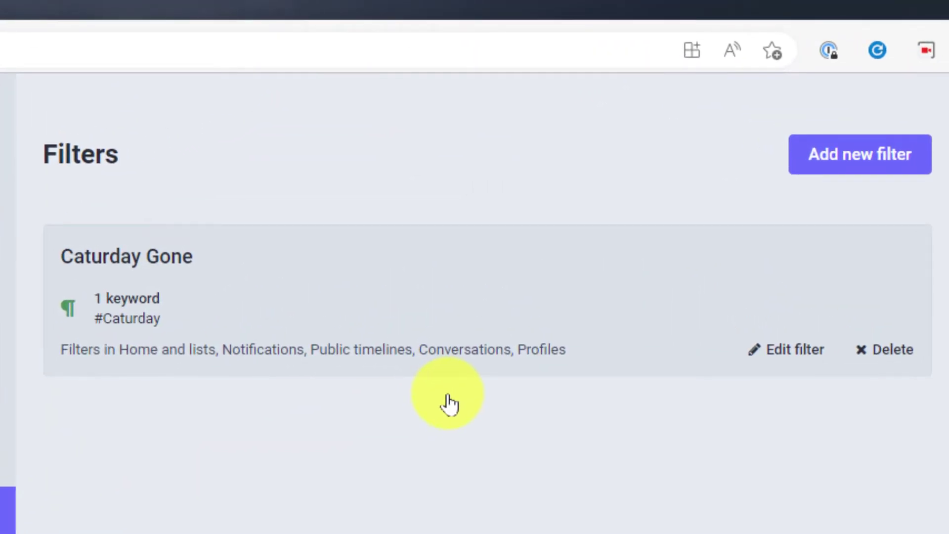
{"action": "left_click", "coordinate": [876, 352]}
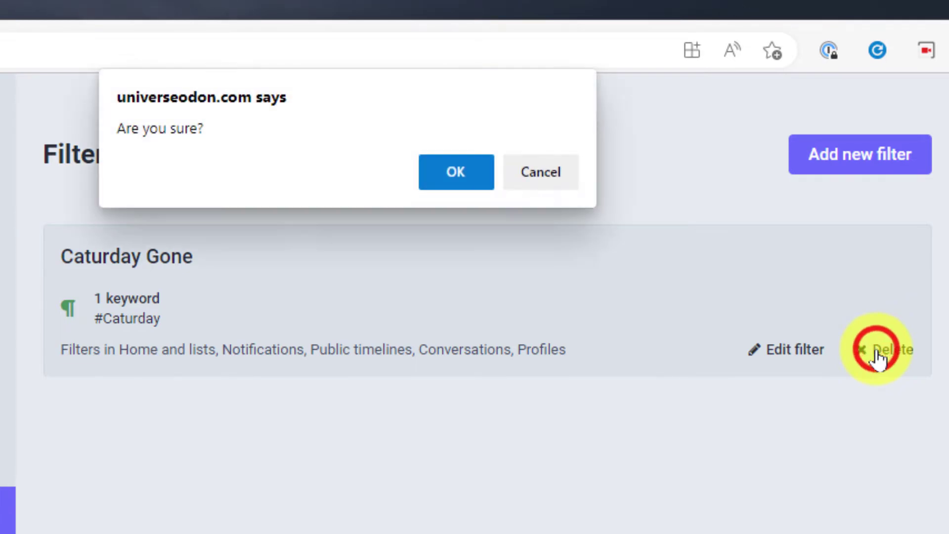
{"action": "left_click", "coordinate": [455, 181]}
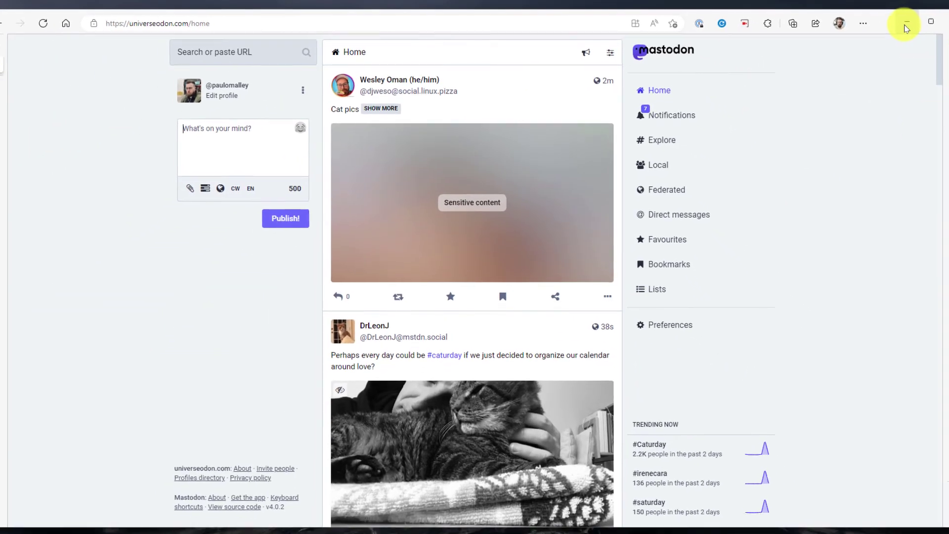
{"action": "left_click", "coordinate": [888, 27]}
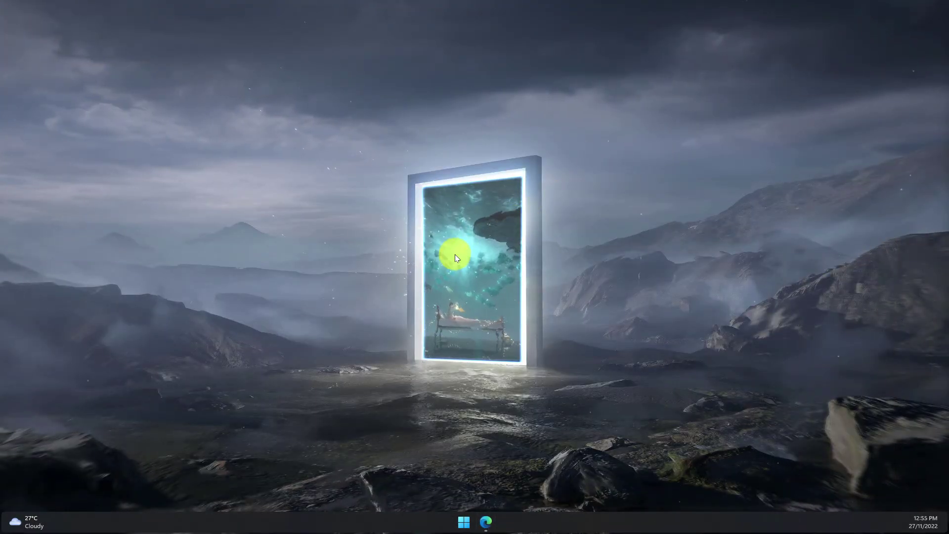